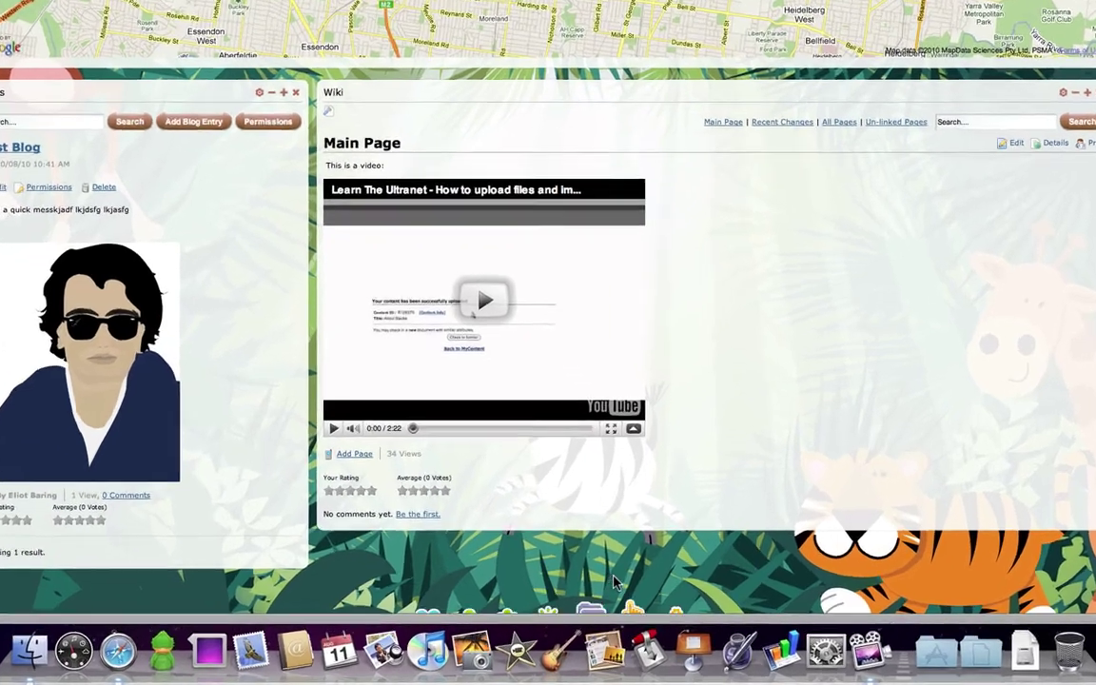
# - Go to the Control Panel's Polls tool for My Community
pyautogui.click(679, 523)
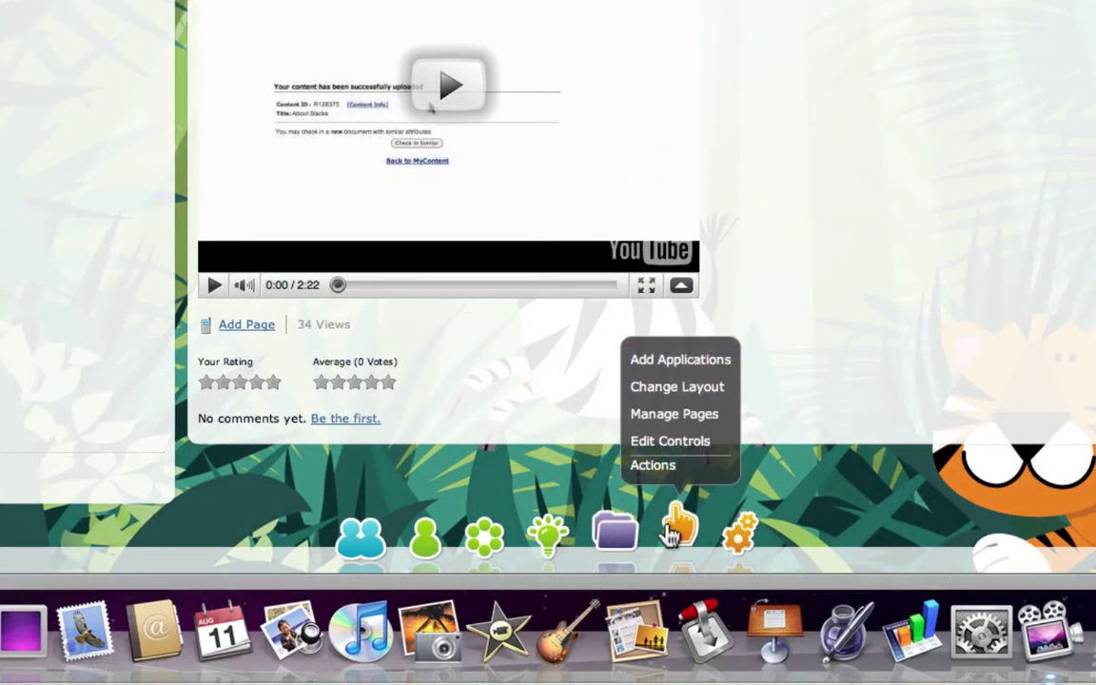
pyautogui.click(740, 535)
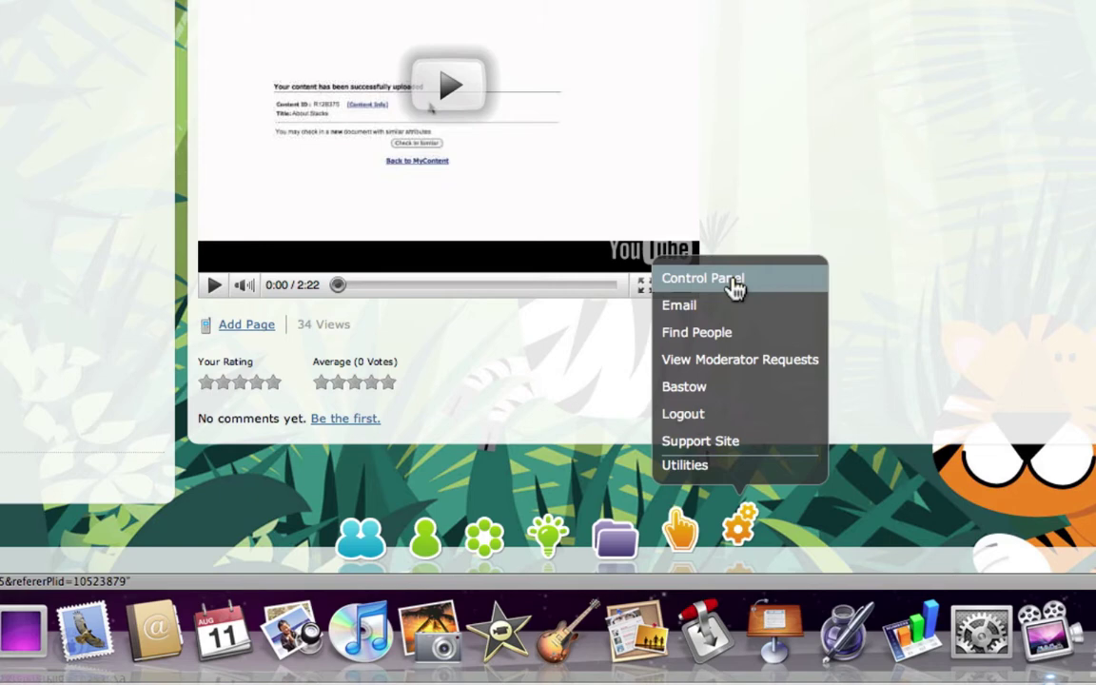
pyautogui.click(734, 282)
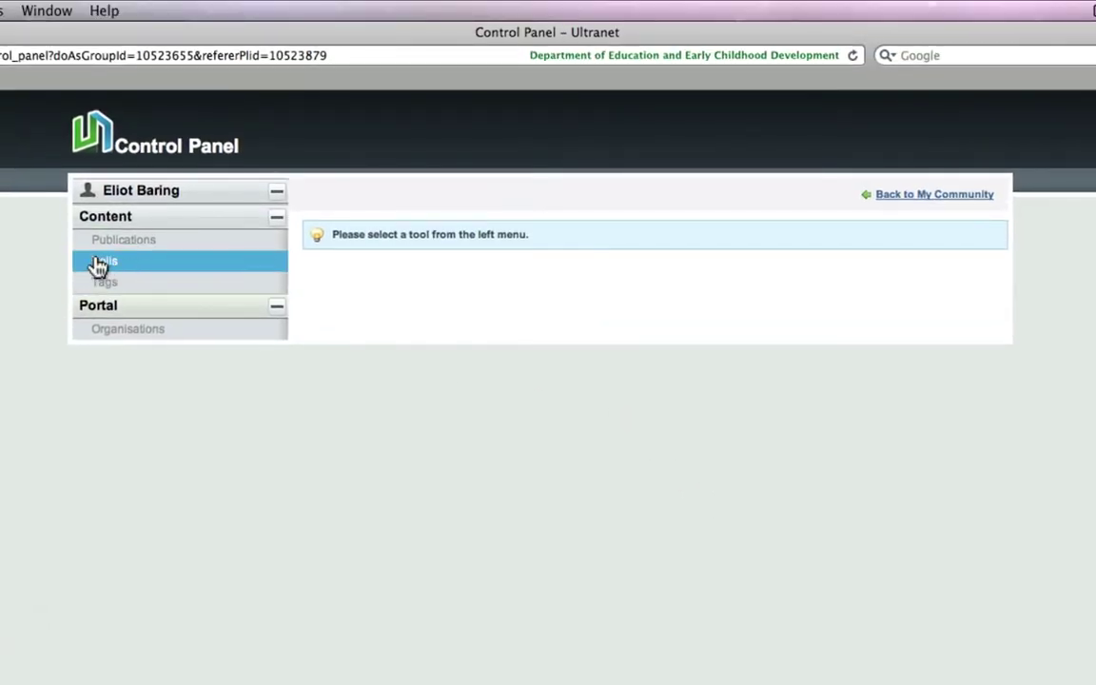
pyautogui.click(99, 264)
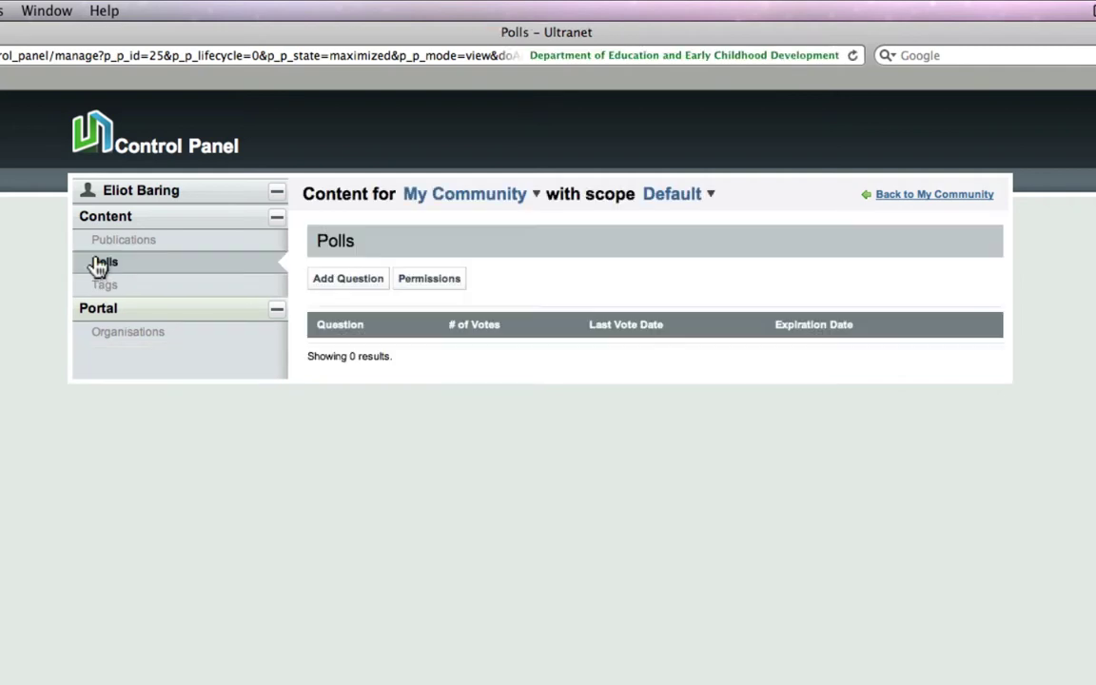
# - Start a poll titled 'Ultranet... like it or what?' described as 'Just wanting some feedback on how you find this LMS'
pyautogui.click(361, 287)
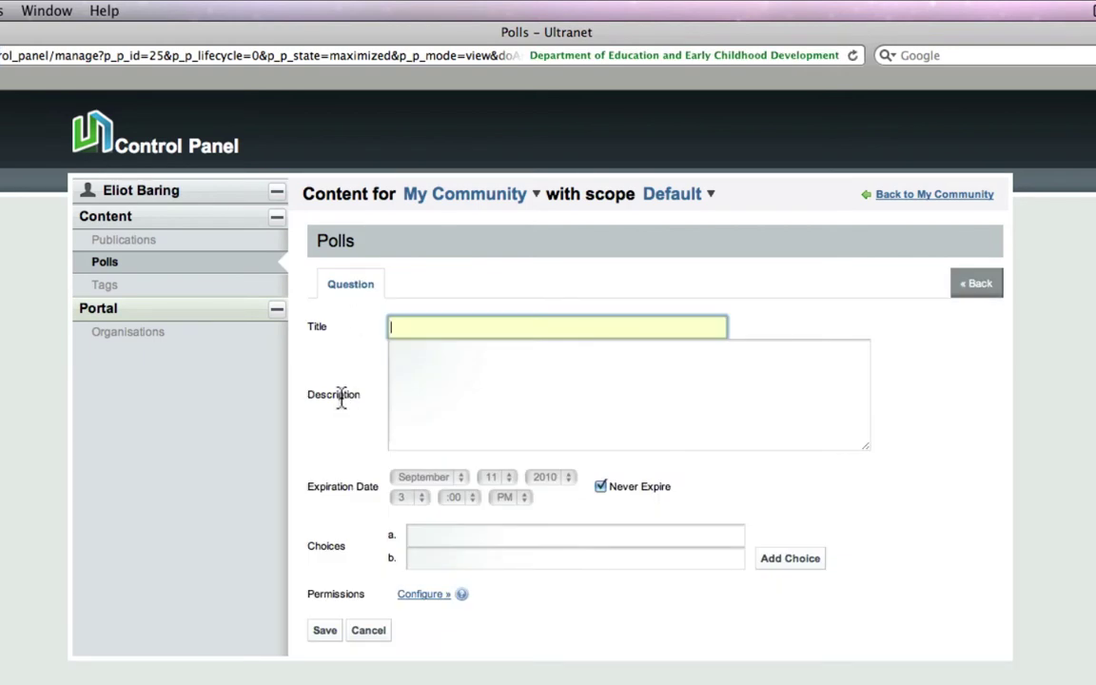
pyautogui.write('Ultranet... ')
pyautogui.write('like it')
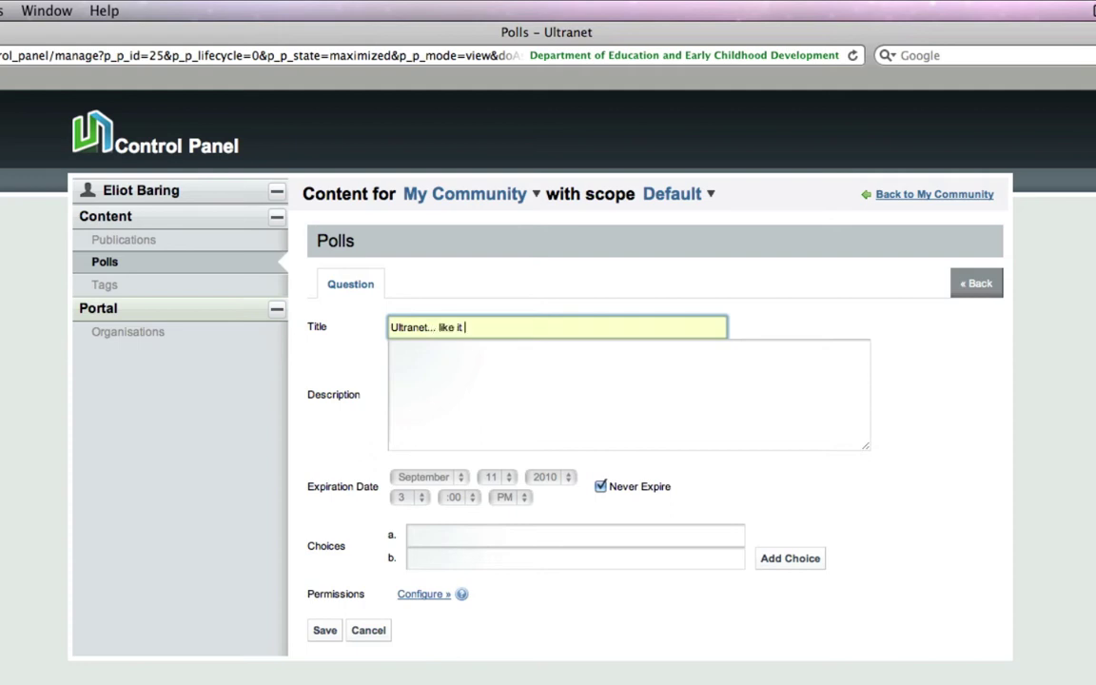
pyautogui.write(' or what?')
pyautogui.click(440, 425)
pyautogui.write('Just wan')
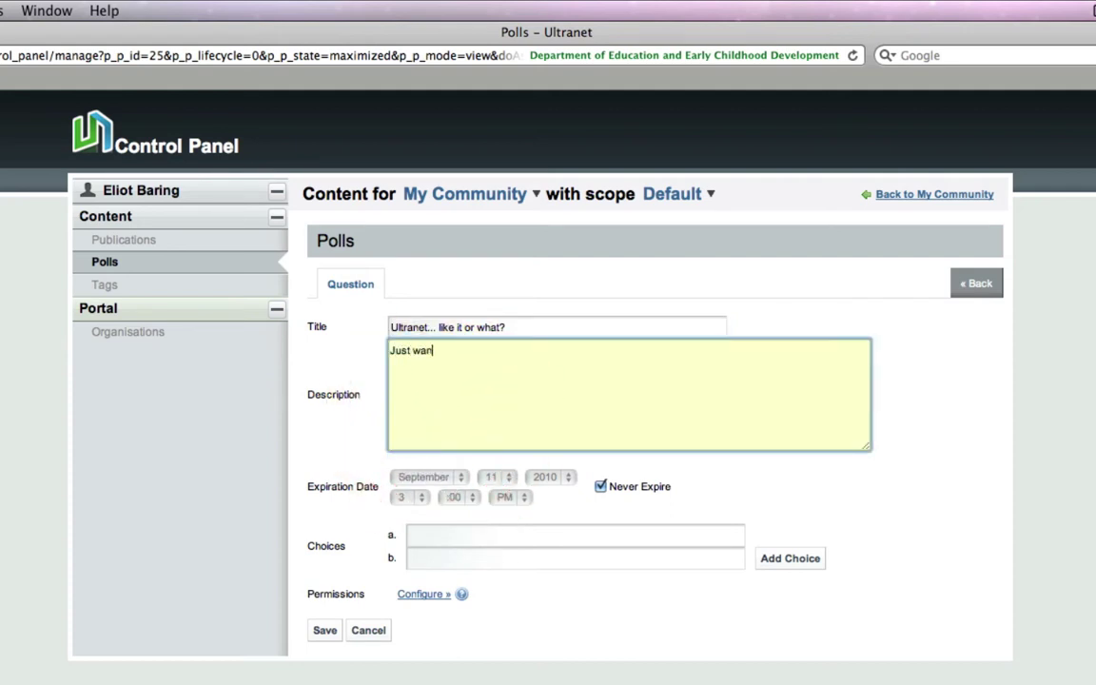
pyautogui.write('ting some feedback ')
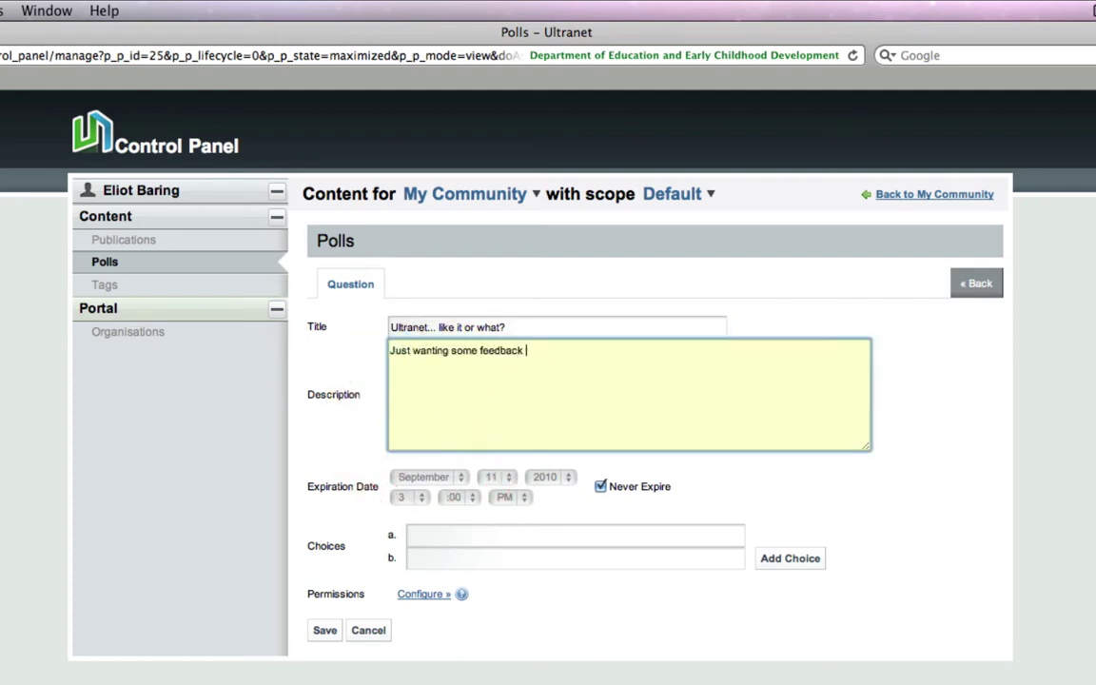
pyautogui.write('on how you f')
pyautogui.write('ind this LM')
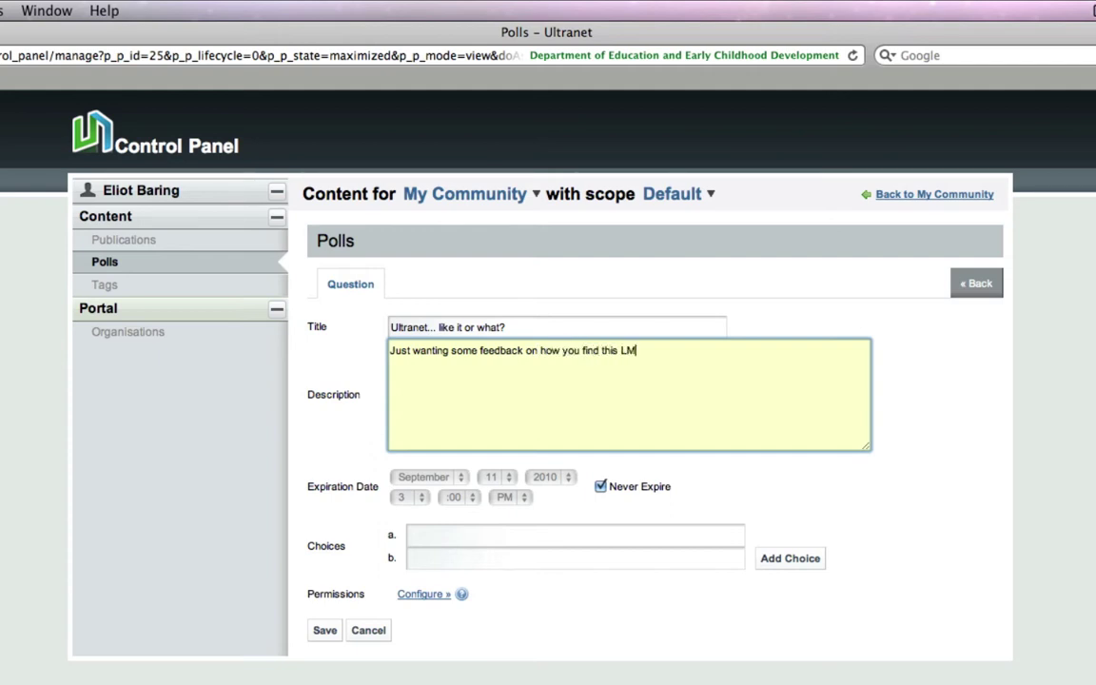
pyautogui.write('S.')
# - Add choices 'Yes loving it', 'It's pretty good' and 'Yeah. doesn't rock my world but it's o'
pyautogui.click(446, 541)
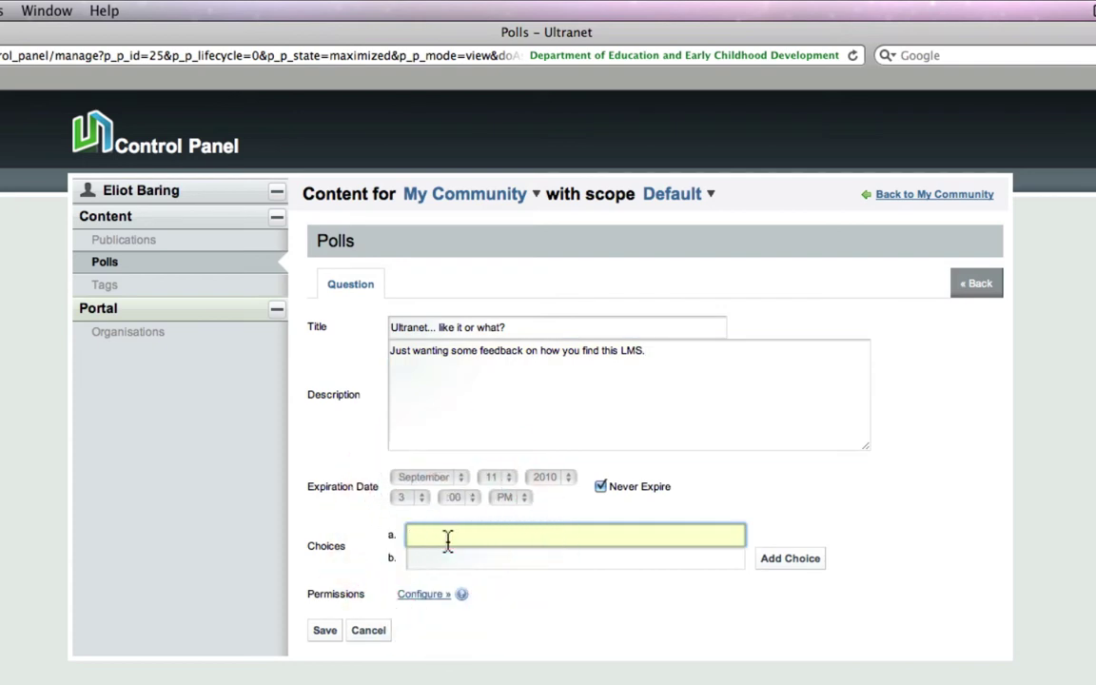
pyautogui.write('Yes lov')
pyautogui.write('ing it')
pyautogui.press('Tab')
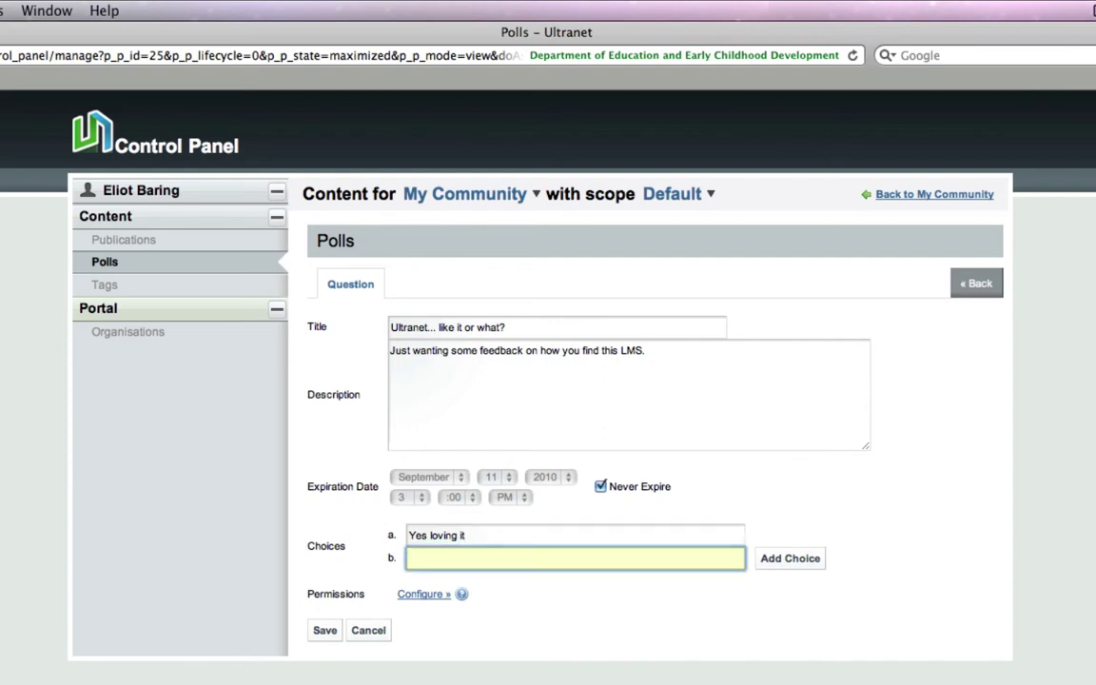
pyautogui.write("It's pretty go")
pyautogui.write('od')
pyautogui.click(797, 563)
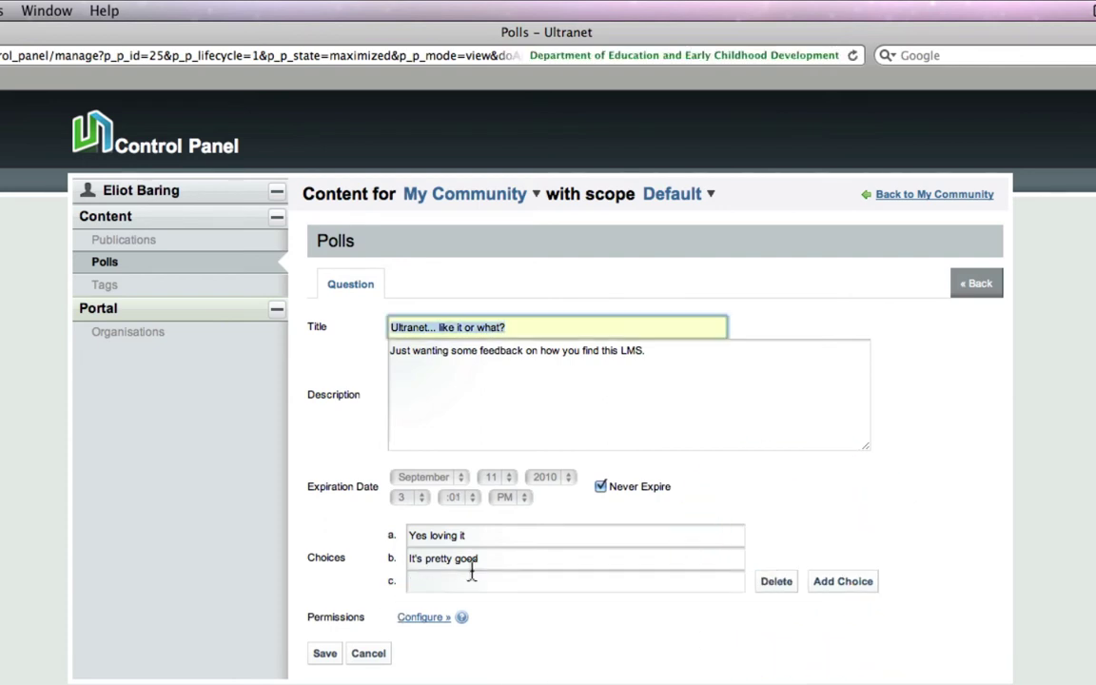
pyautogui.click(489, 588)
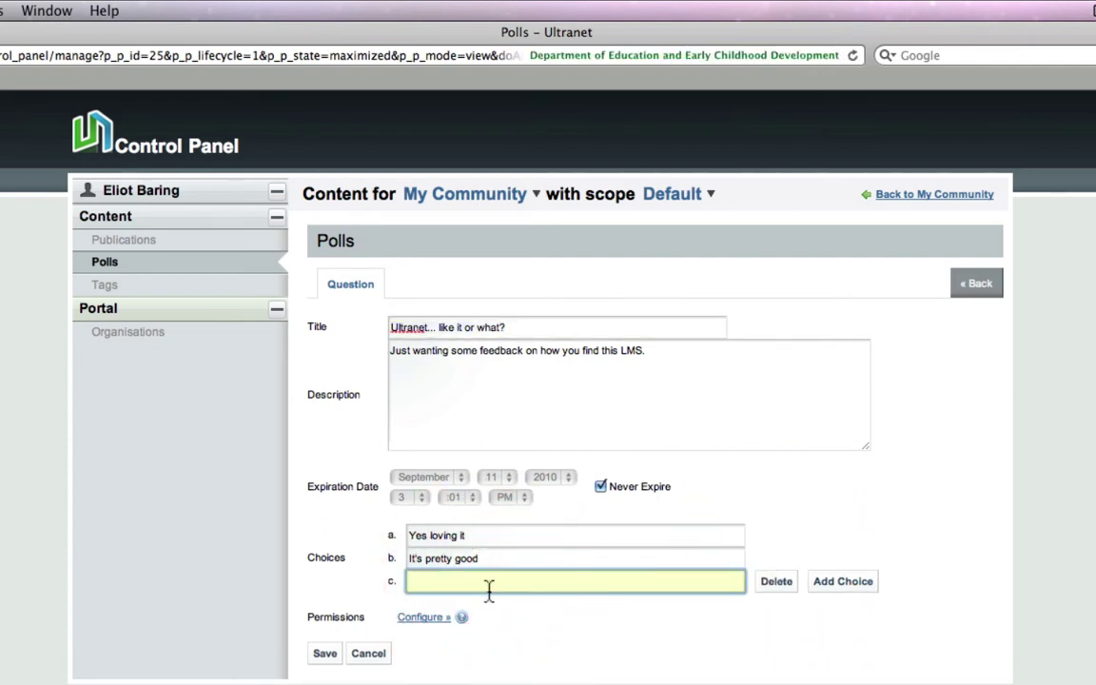
pyautogui.write('Yeah.')
pyautogui.write(', do')
pyautogui.write("esn't rock my wor")
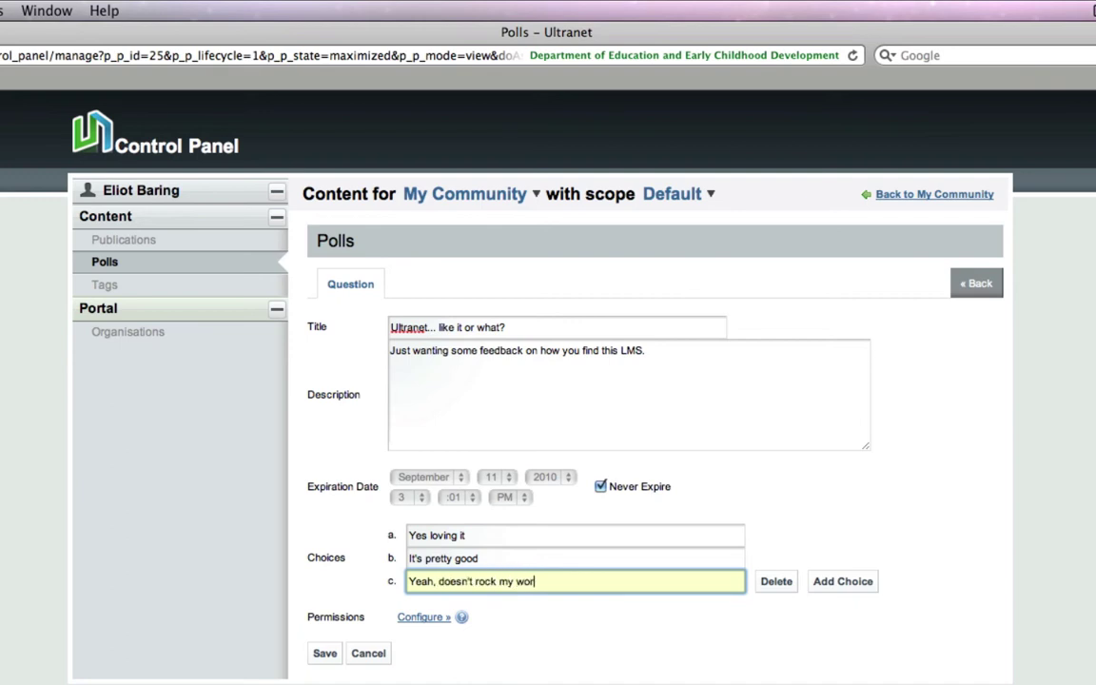
pyautogui.write("ld but it's ok")
pyautogui.click(334, 652)
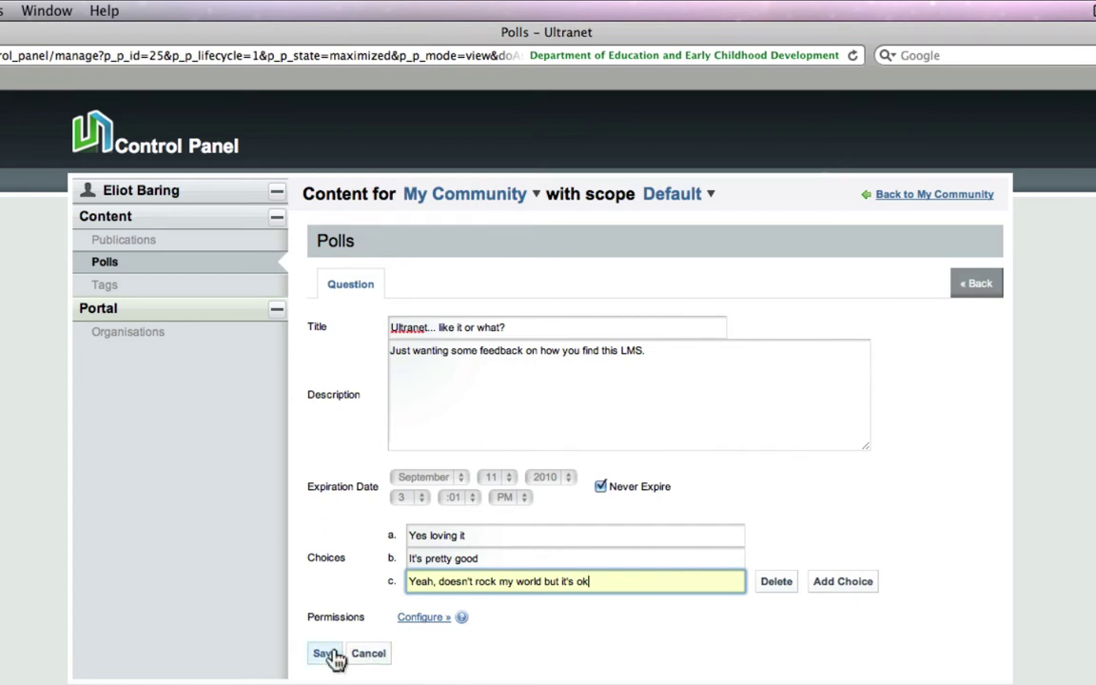
# - Submit the poll, return to the eXpress page, and add a Polls Display portlet from Tools
pyautogui.click(328, 653)
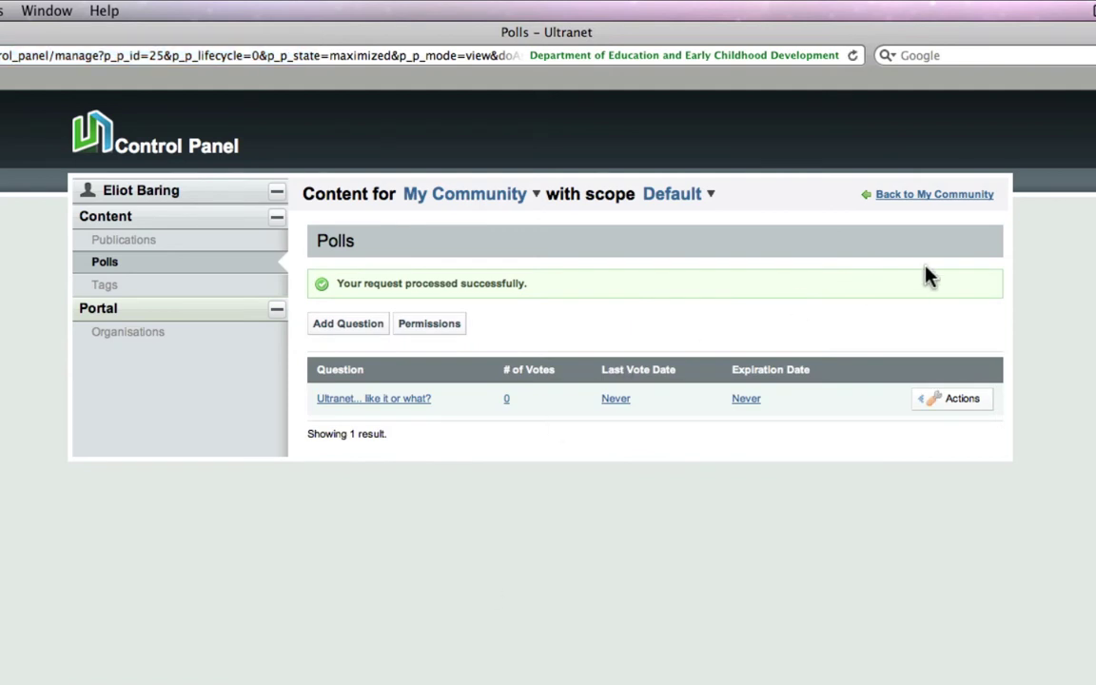
pyautogui.click(941, 198)
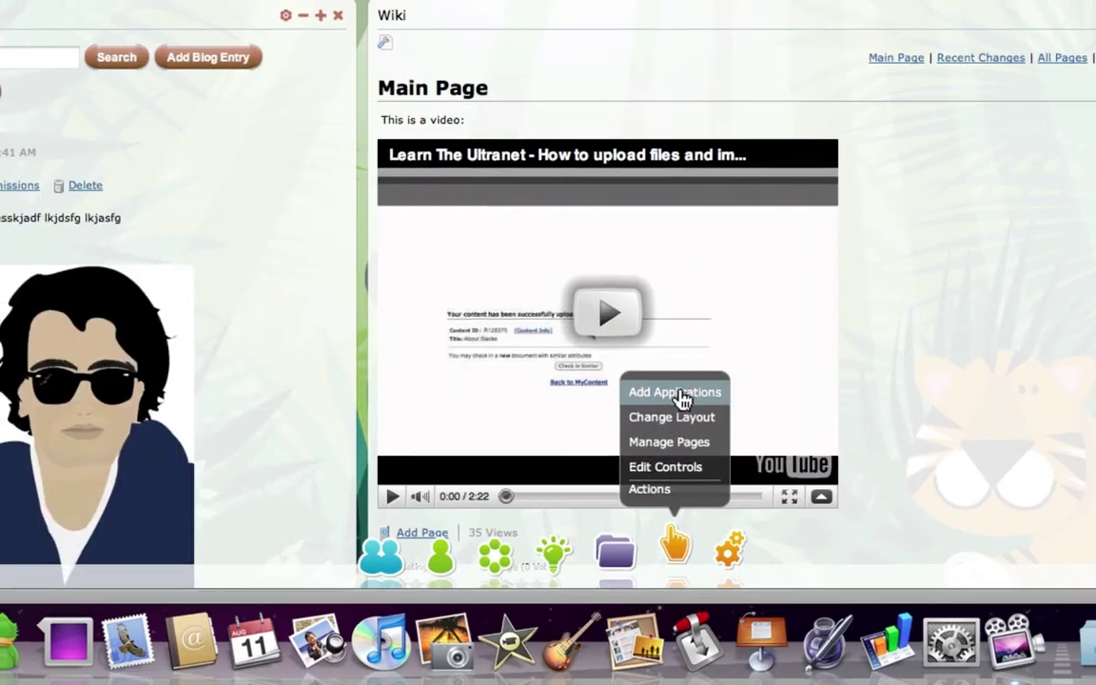
pyautogui.click(682, 398)
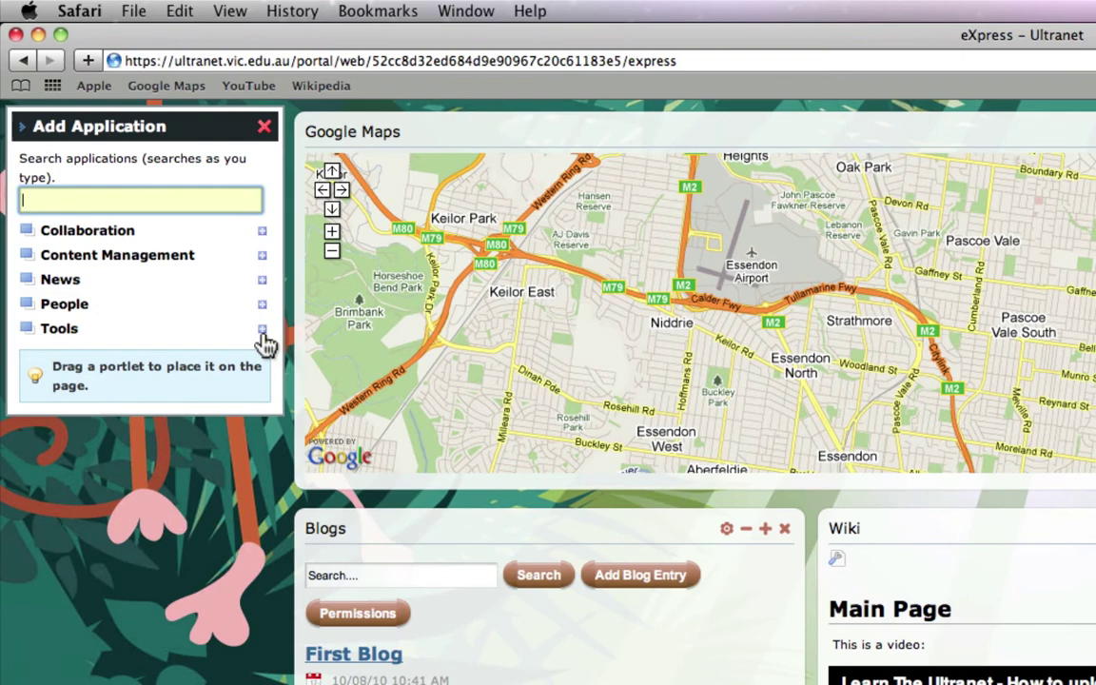
pyautogui.click(262, 330)
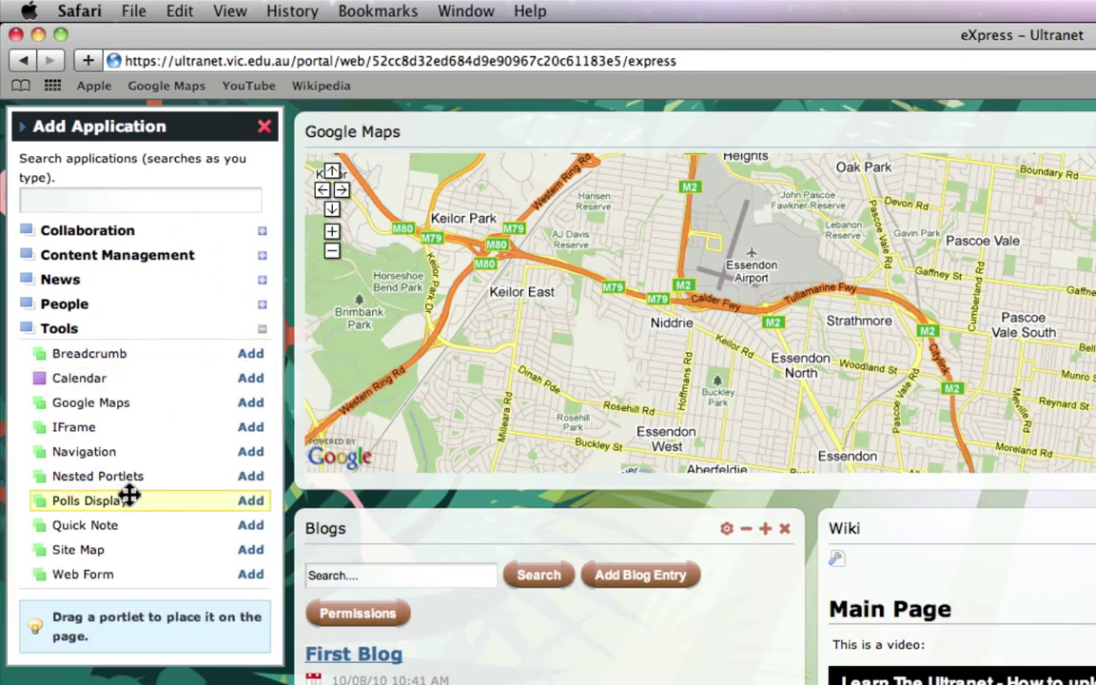
pyautogui.click(252, 504)
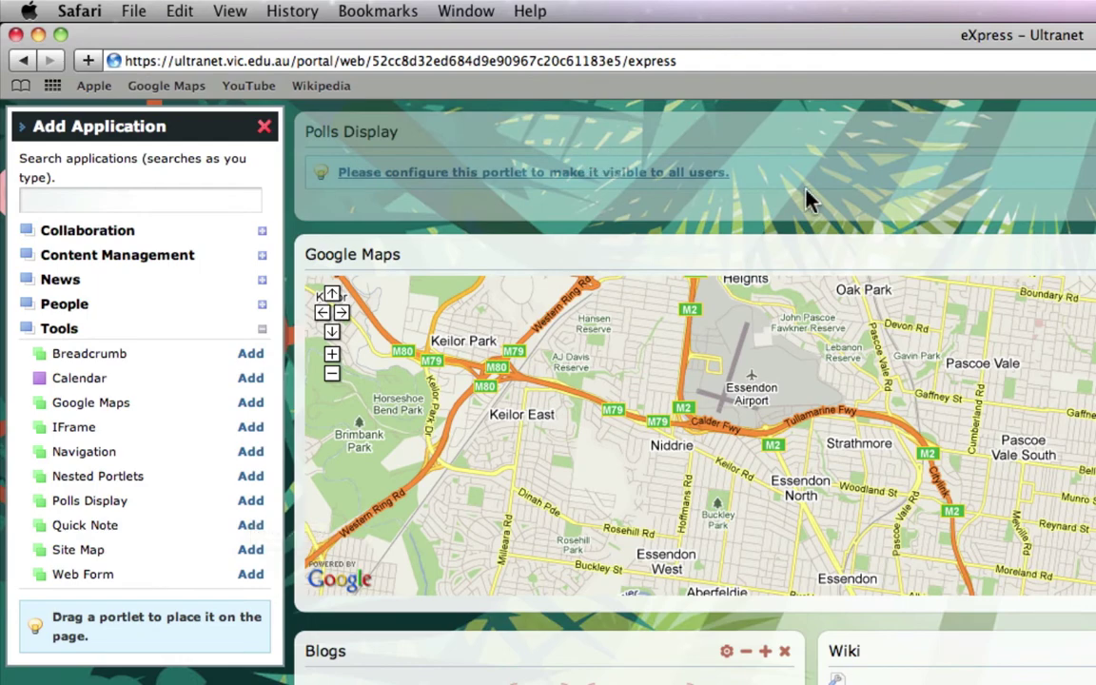
pyautogui.click(266, 129)
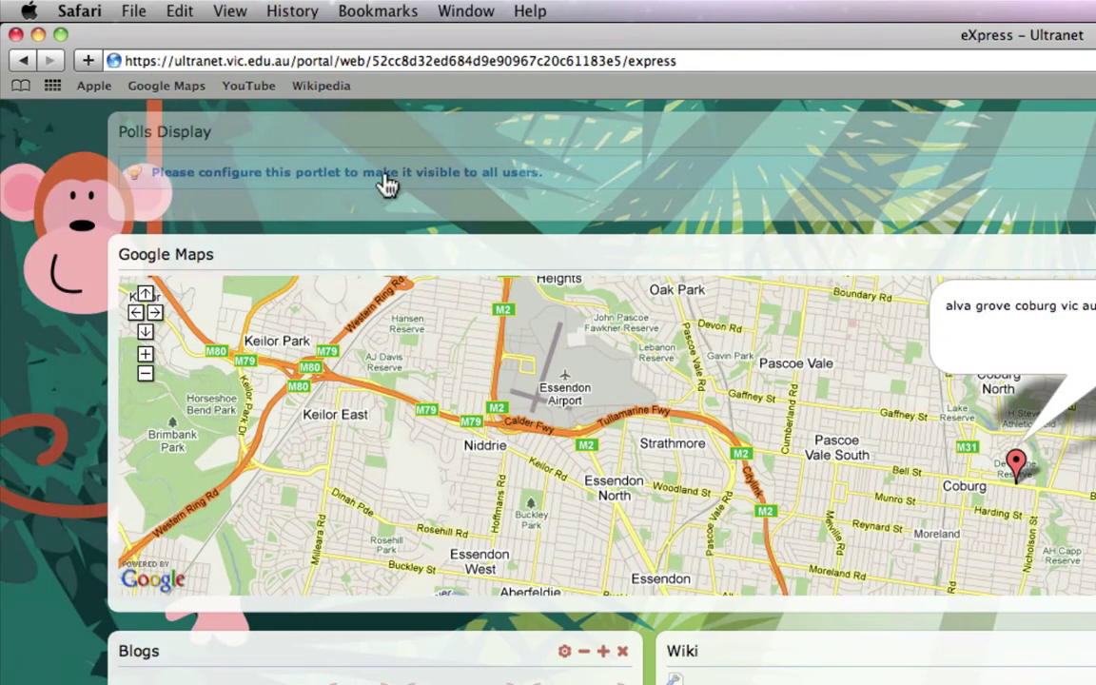
# - Configure Polls Display to show 'Ultranet... like it or what?' and save the setup
pyautogui.click(421, 187)
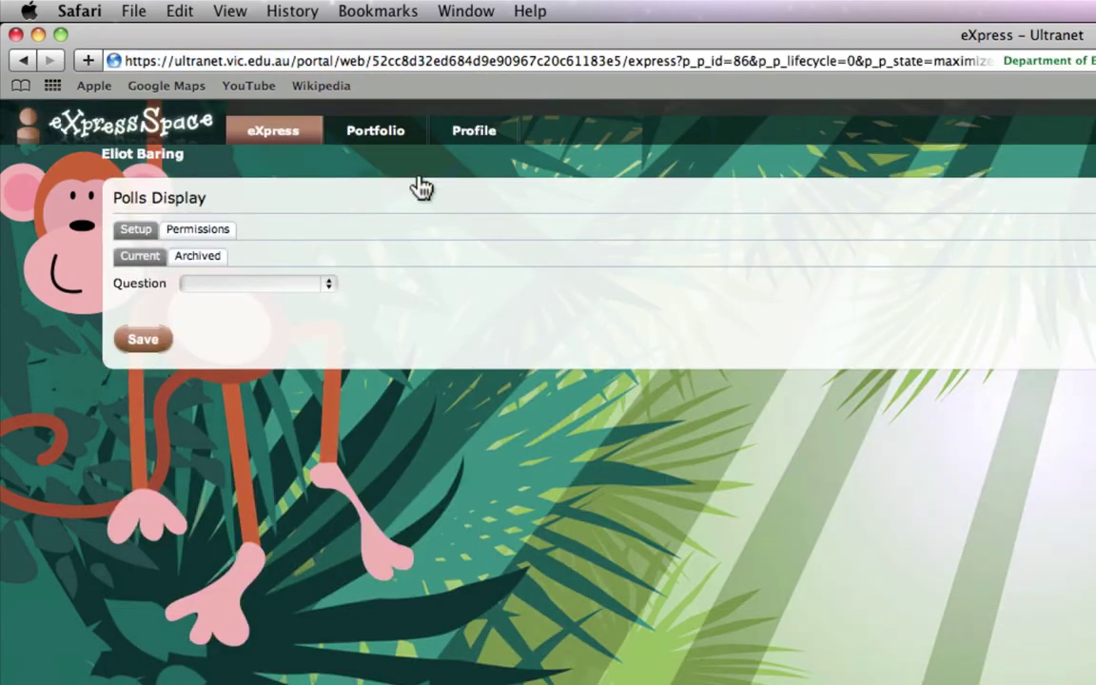
pyautogui.click(261, 282)
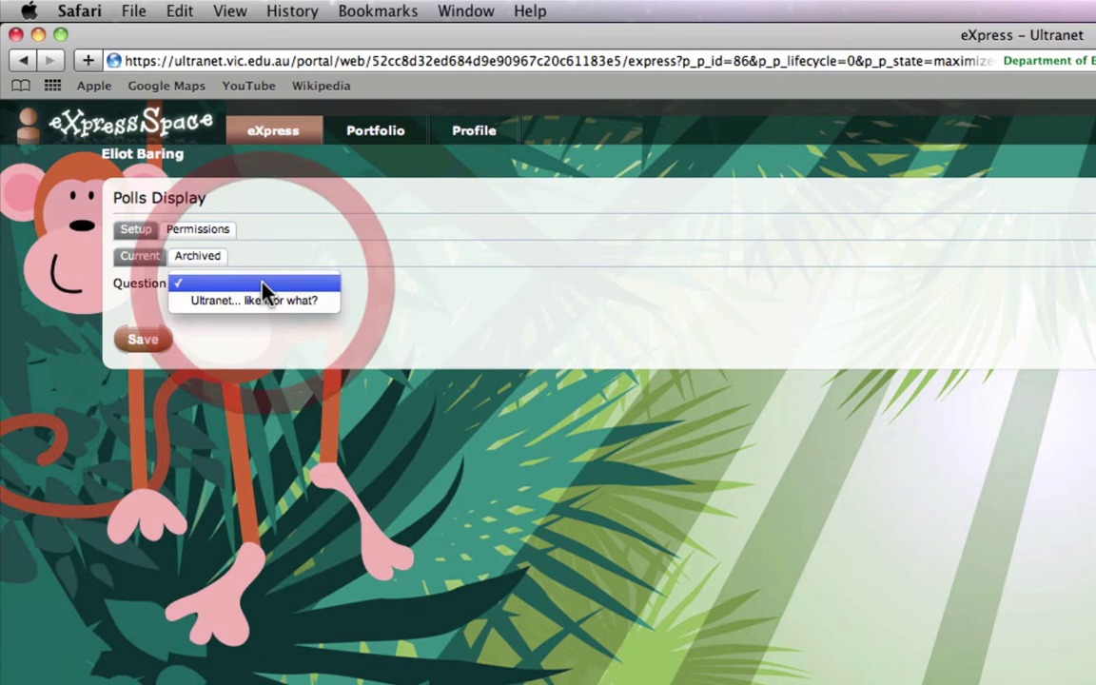
pyautogui.click(301, 314)
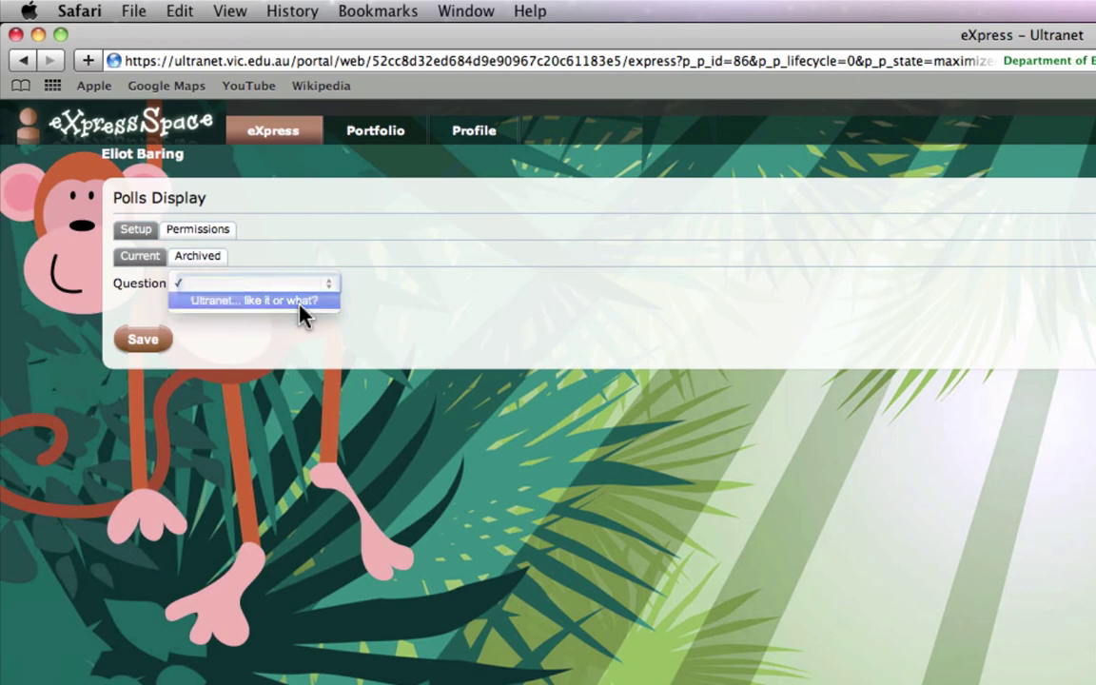
pyautogui.click(143, 340)
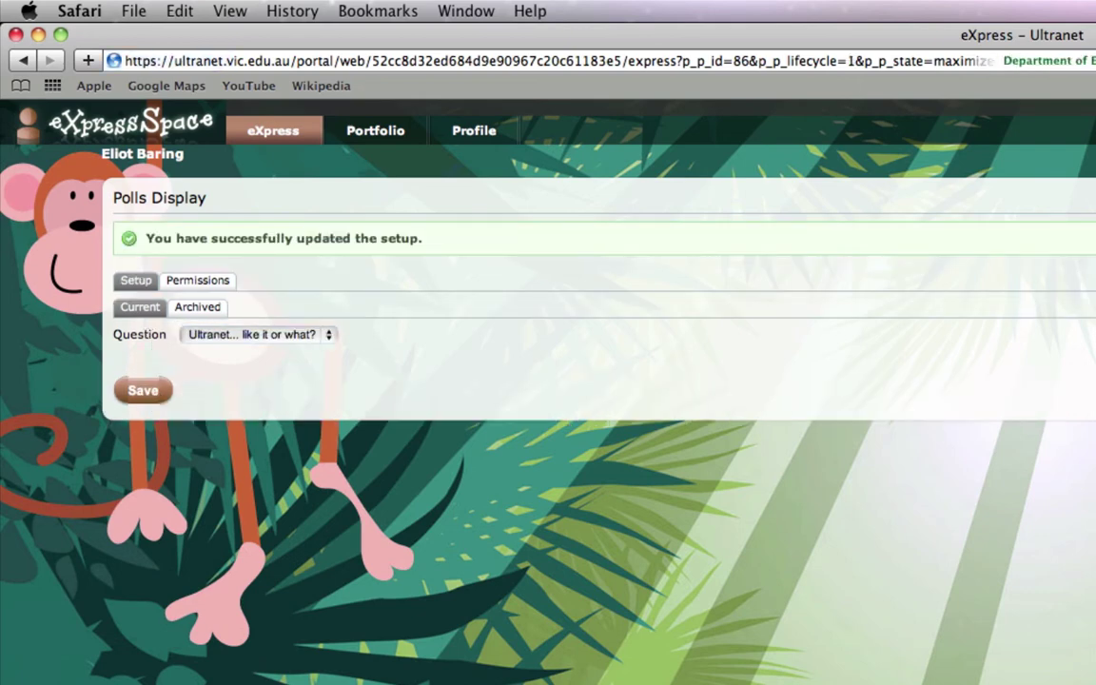
pyautogui.press('Delete')
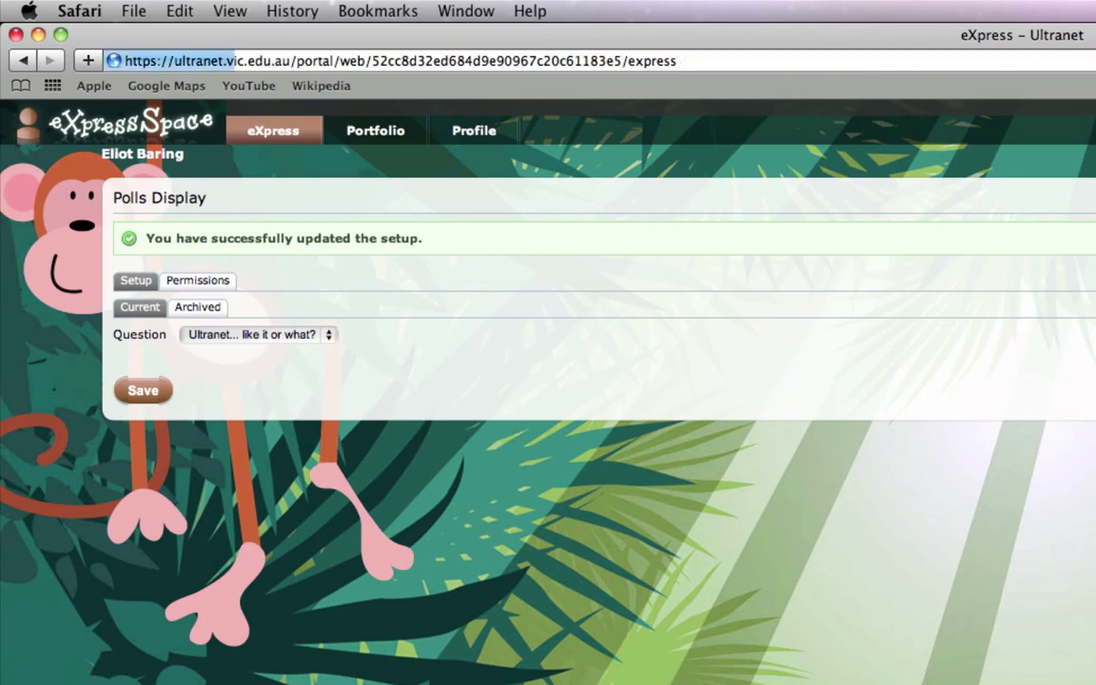
# - Reload the eXpress page and vote 'It's pretty good' in the poll, then view the results
pyautogui.press('Return')
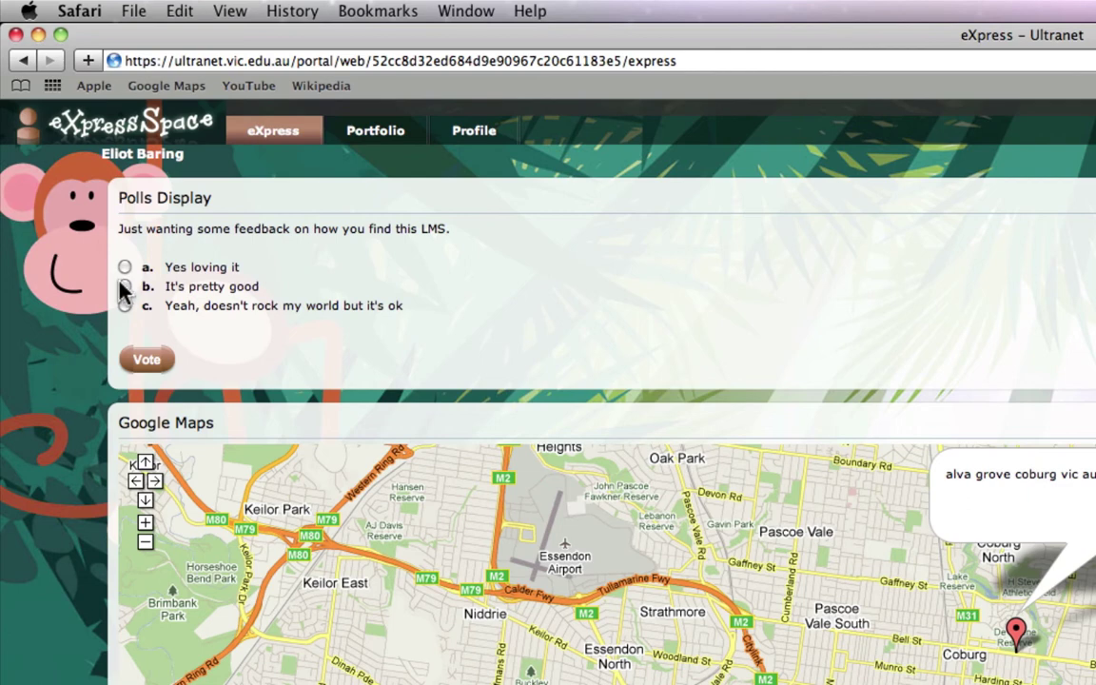
pyautogui.click(142, 360)
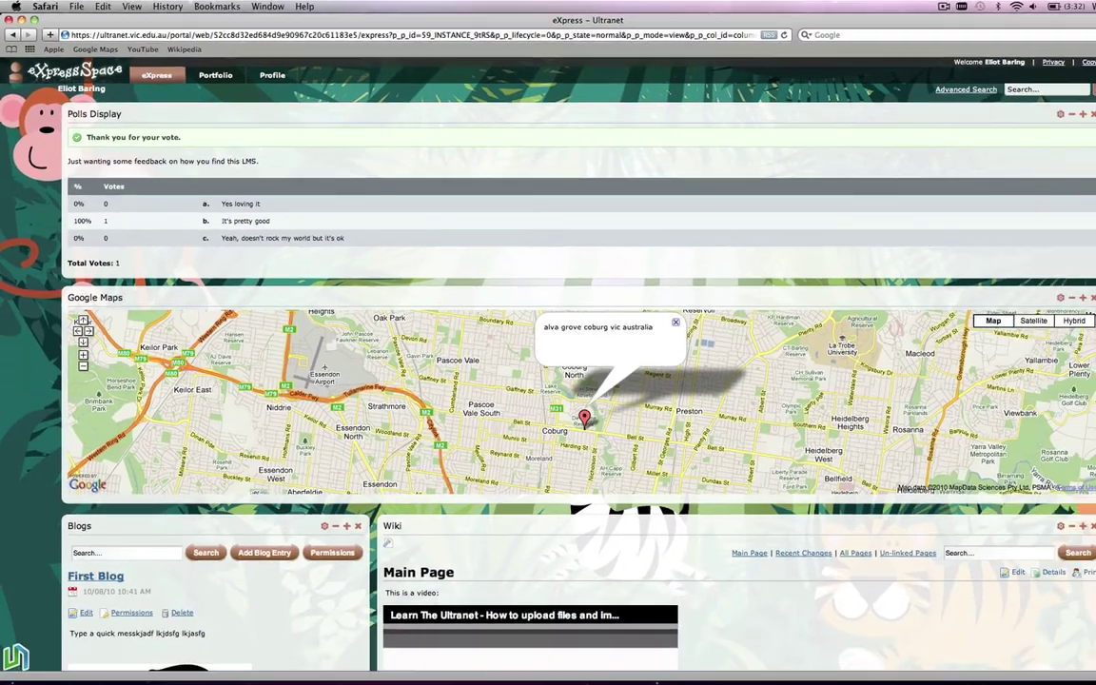
pyautogui.scroll(-3, 548, 380)
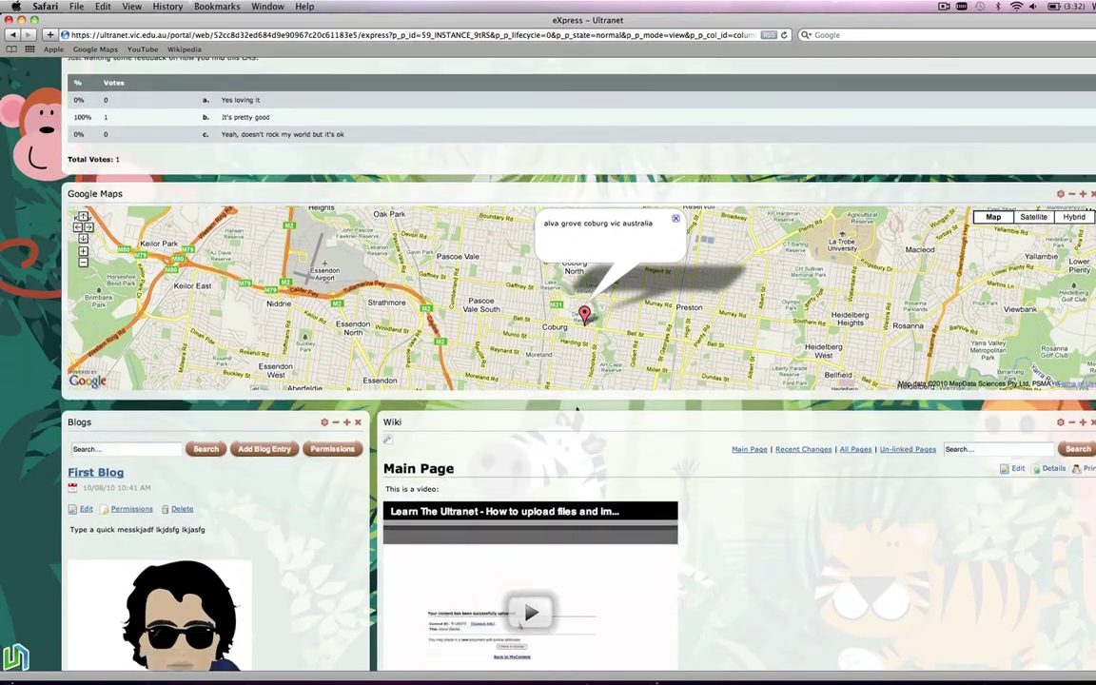
pyautogui.scroll(-5, 547, 380)
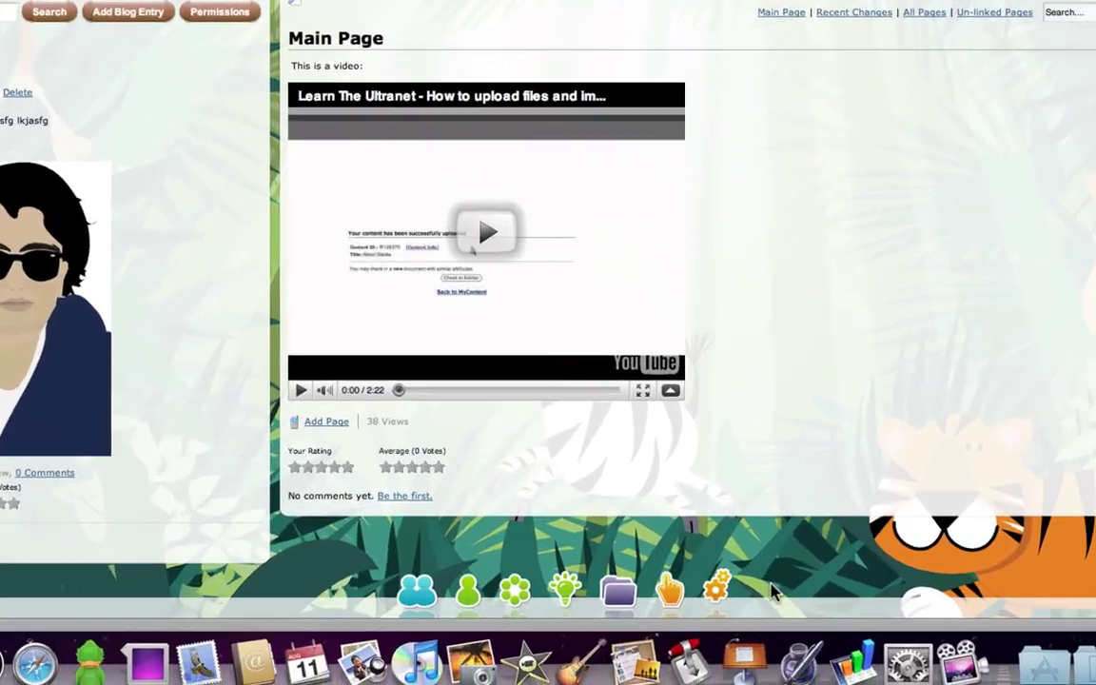
# - Open the 'Ultranet... like it or what?' poll results from the Control Panel Polls list
pyautogui.click(720, 589)
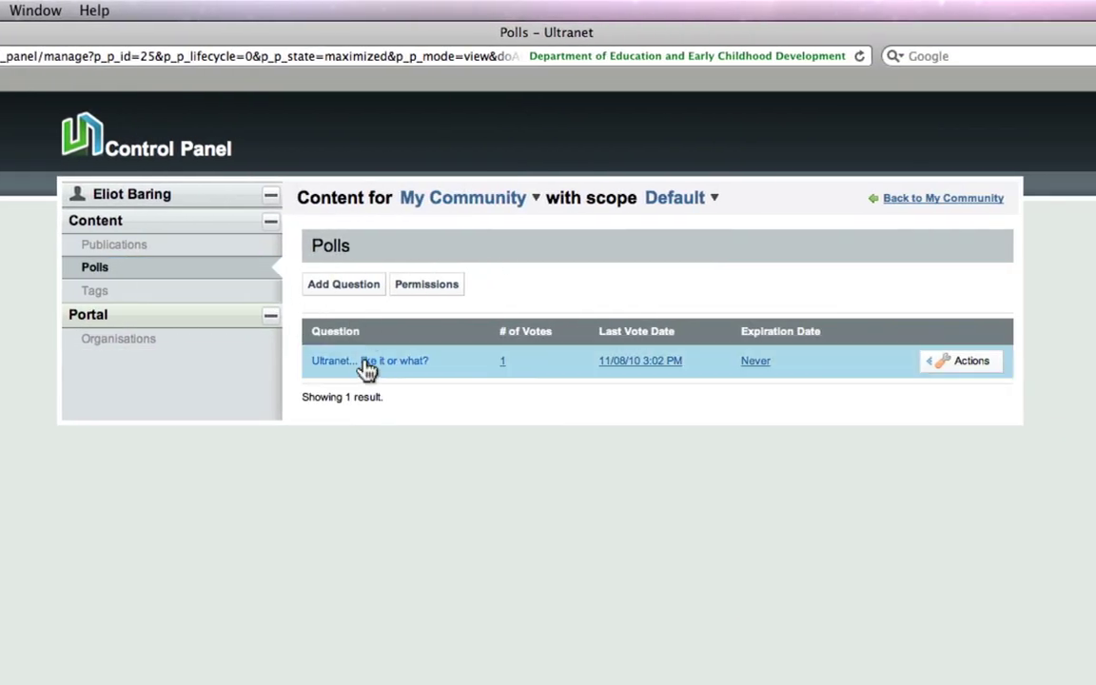
pyautogui.click(411, 362)
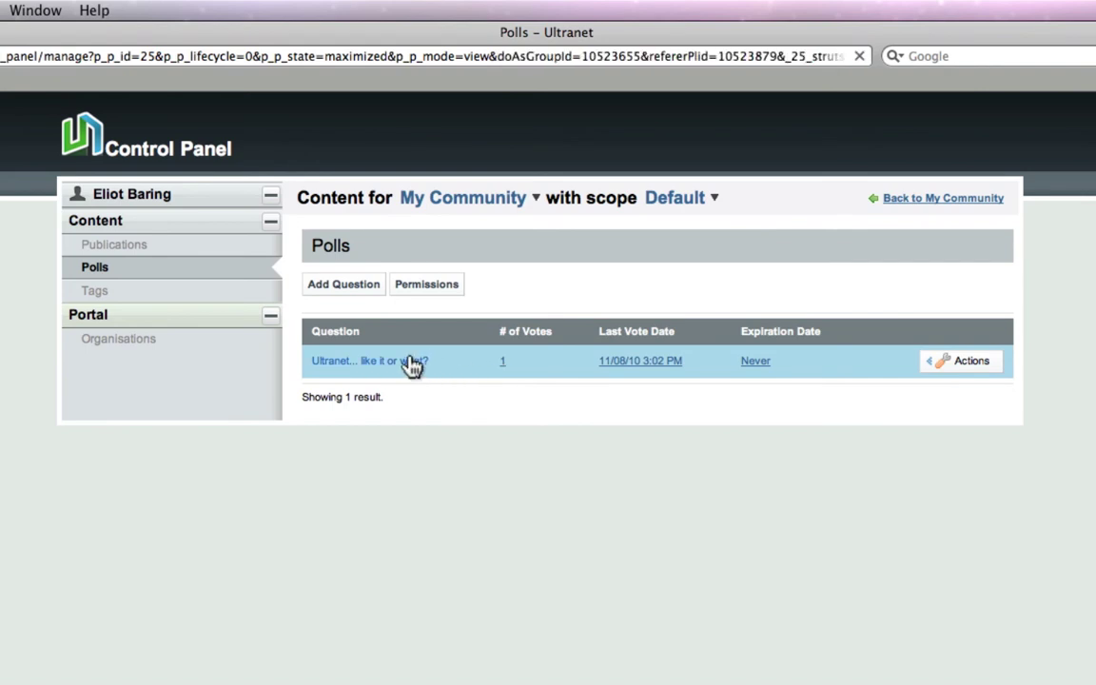